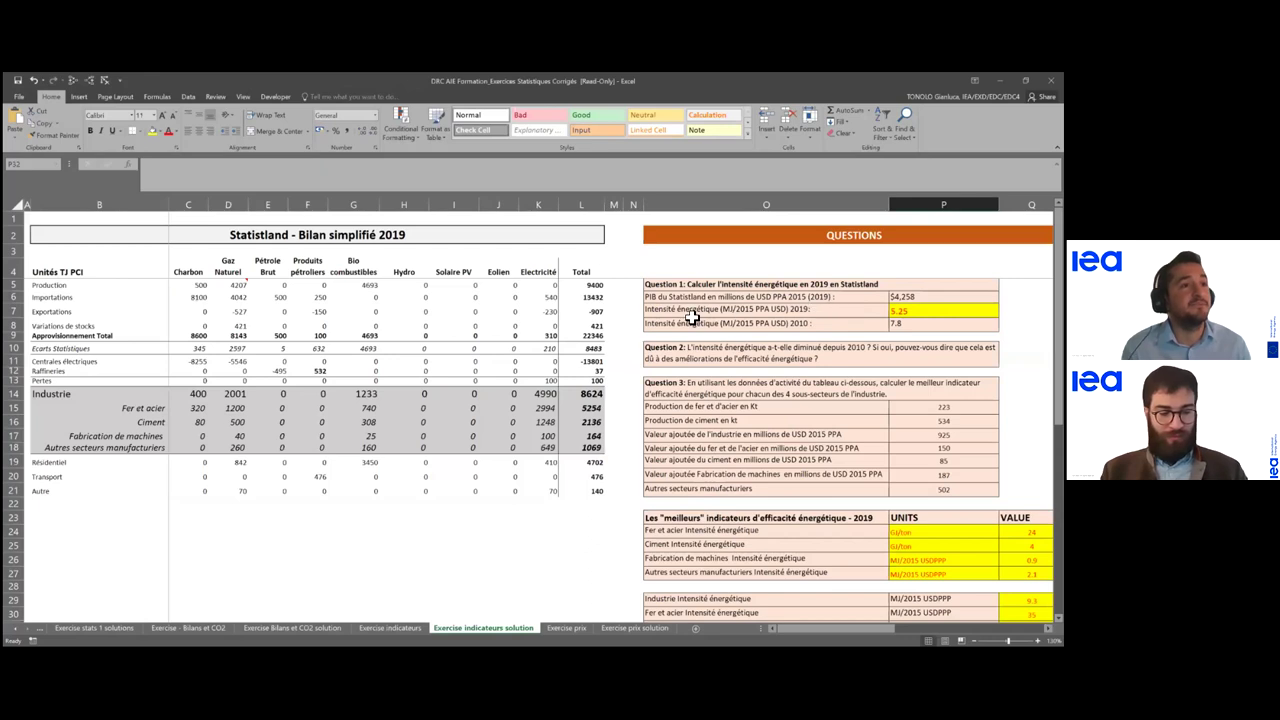
- Examine the 2019 energy intensity calculation for Question 1: the GDP, the total energy supply and the formula in P7
{"action": "left_click", "coordinate": [943, 296]}
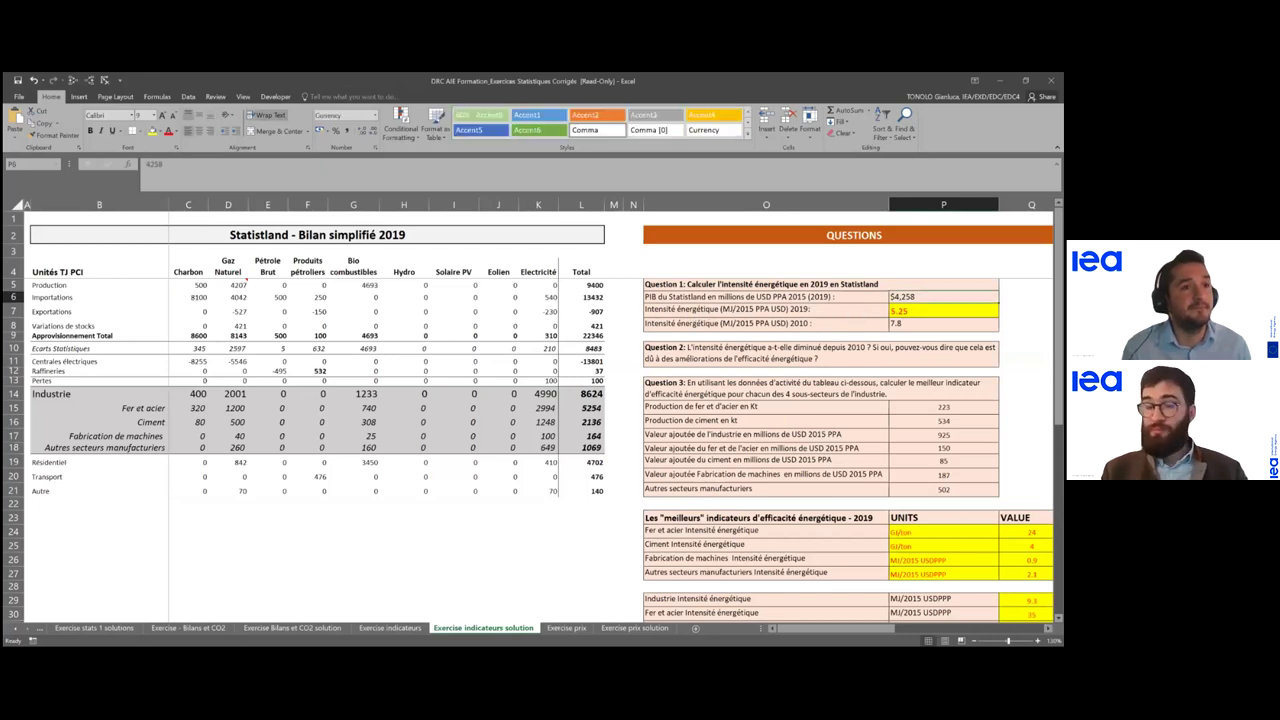
{"action": "left_click", "coordinate": [850, 310]}
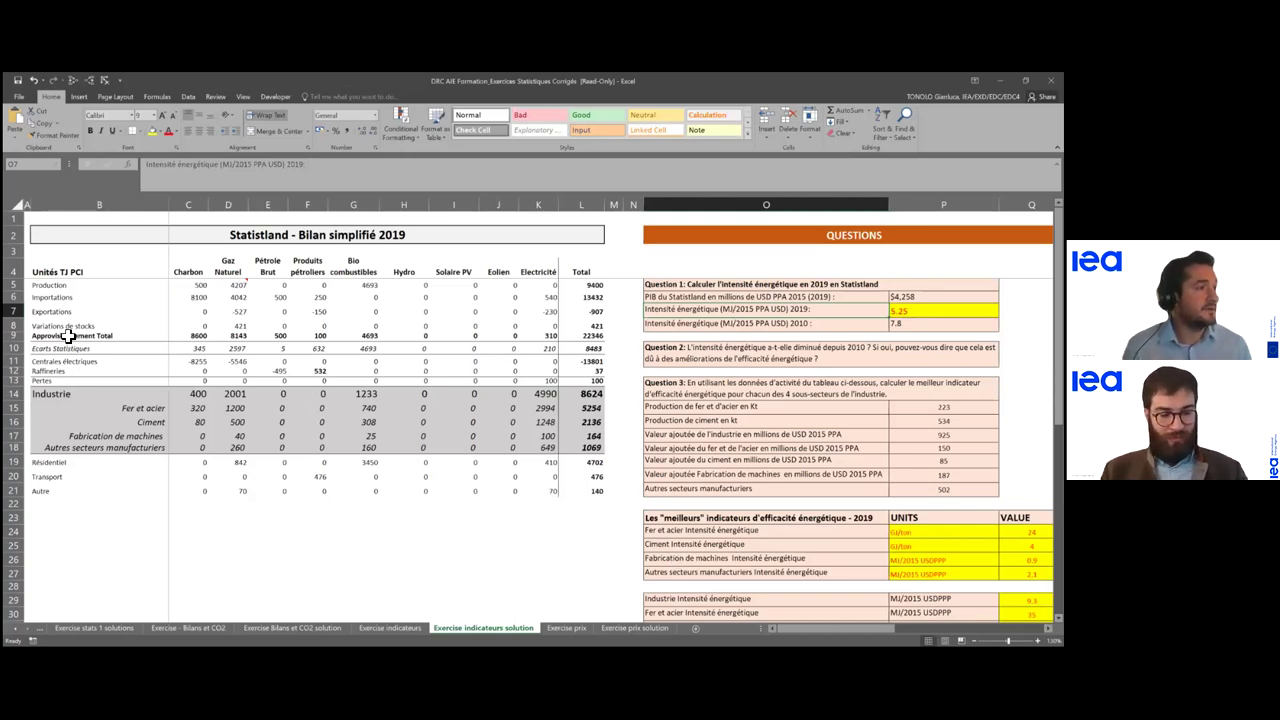
{"action": "left_click", "coordinate": [110, 336]}
{"action": "left_click_drag", "start_coordinate": [188, 336], "coordinate": [590, 336]}
{"action": "left_click", "coordinate": [590, 336]}
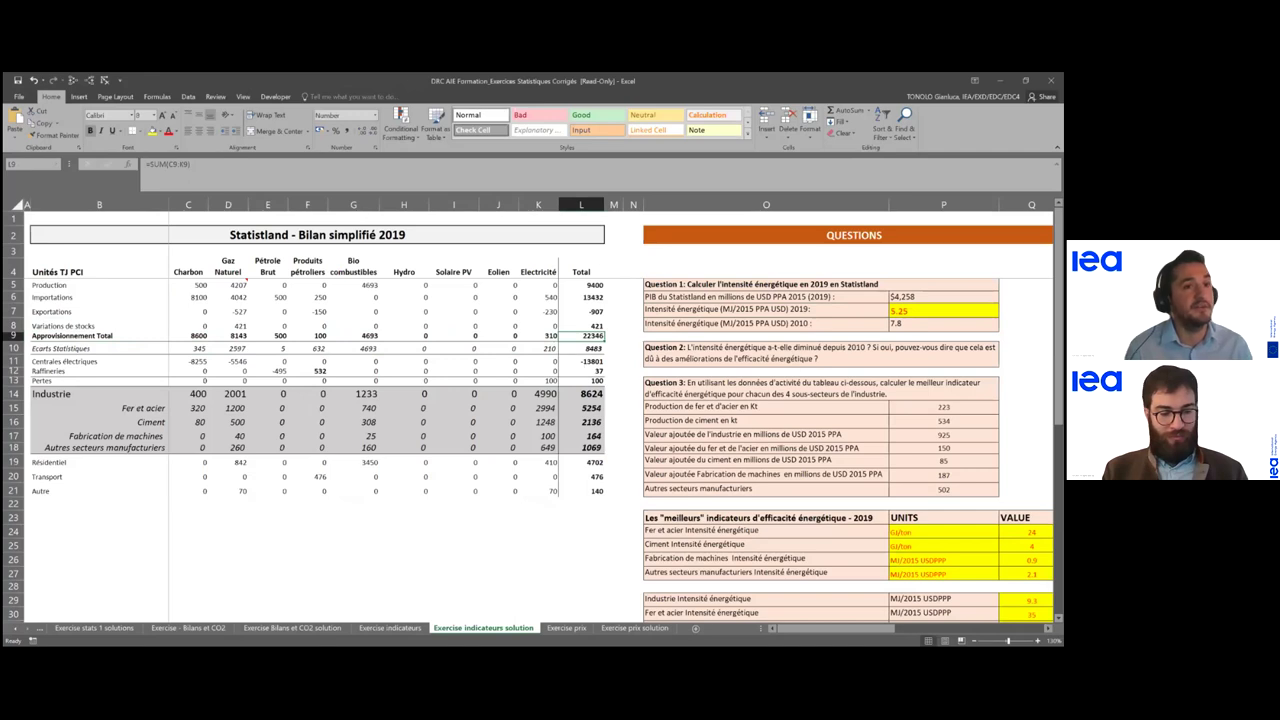
{"action": "left_click", "coordinate": [940, 310]}
{"action": "left_click", "coordinate": [330, 180]}
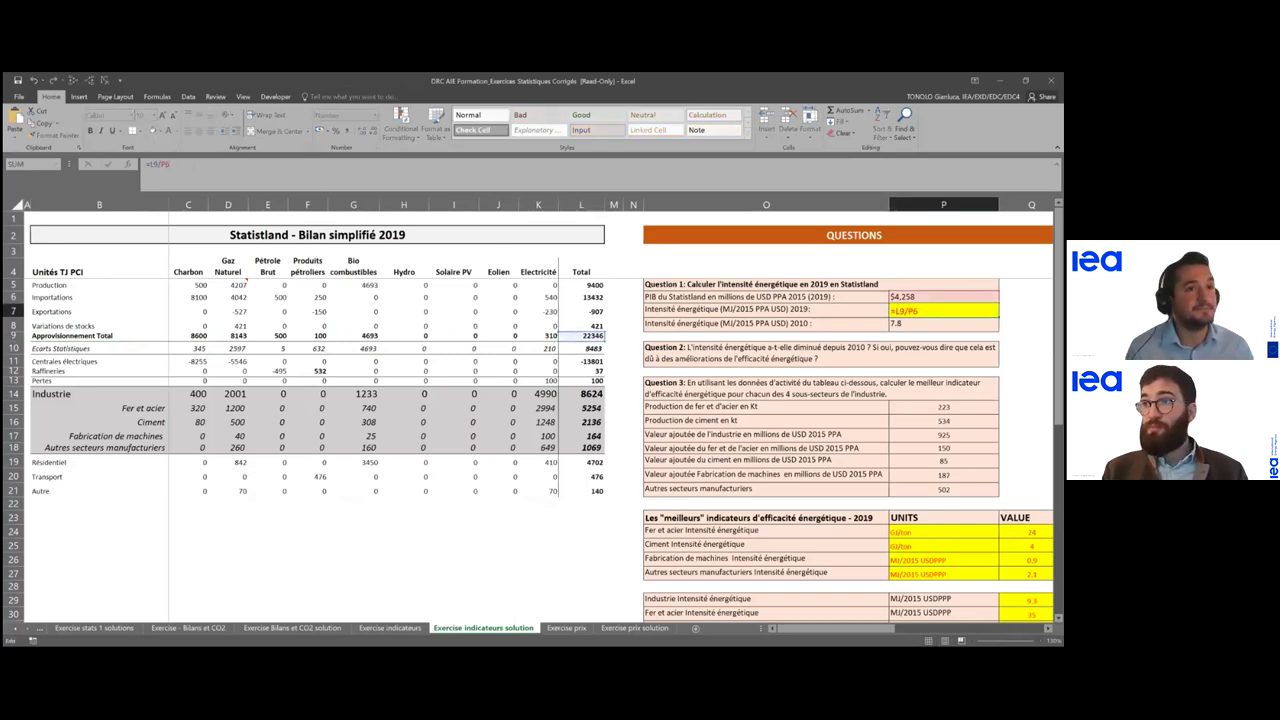
{"action": "key", "text": "Return"}
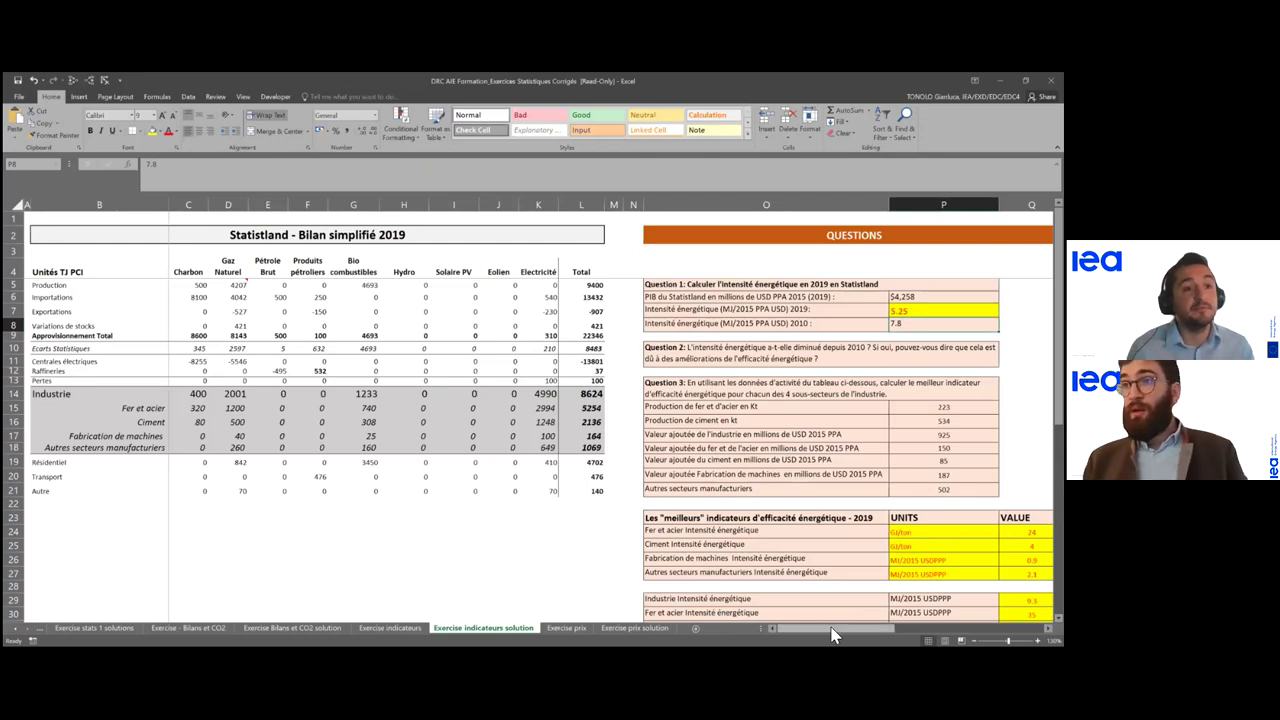
- Read the written solutions for Questions 1 and 2 beside the questions, and return to the energy balance
{"action": "left_click_drag", "start_coordinate": [833, 632], "coordinate": [886, 632]}
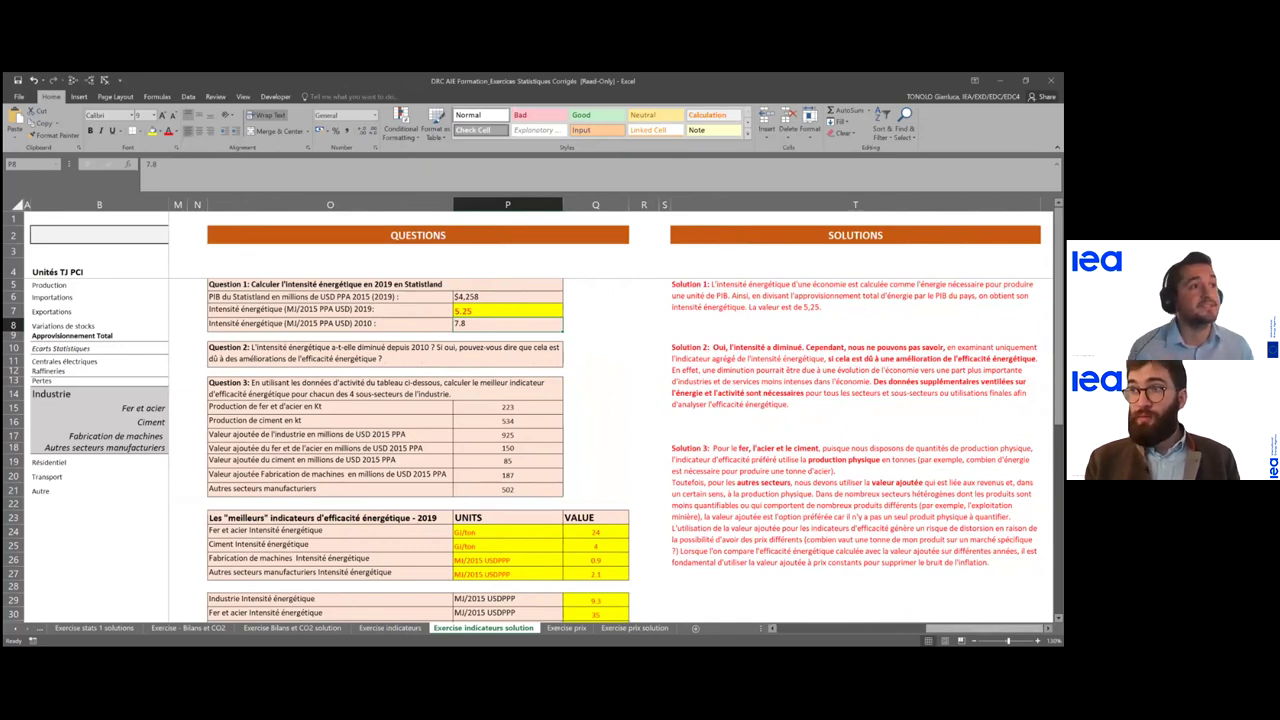
{"action": "scroll", "coordinate": [610, 415], "scroll_direction": "left", "scroll_amount": 5}
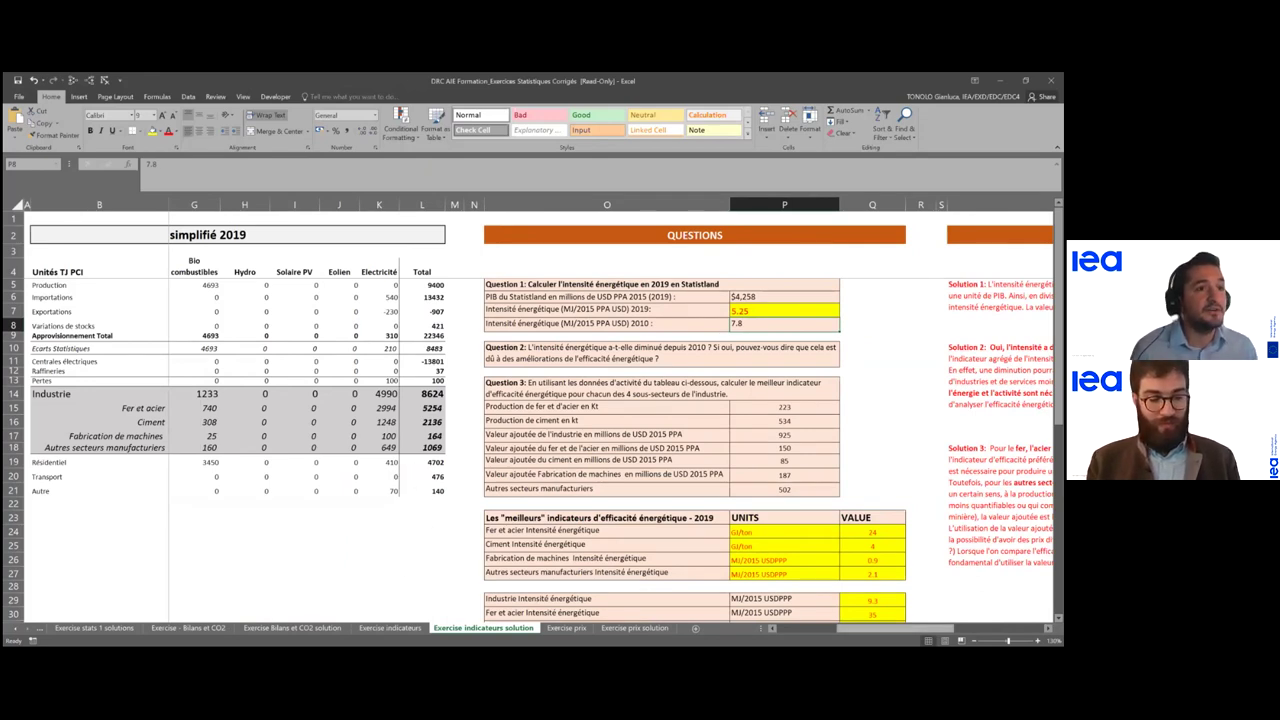
{"action": "left_click_drag", "start_coordinate": [895, 628], "coordinate": [875, 628]}
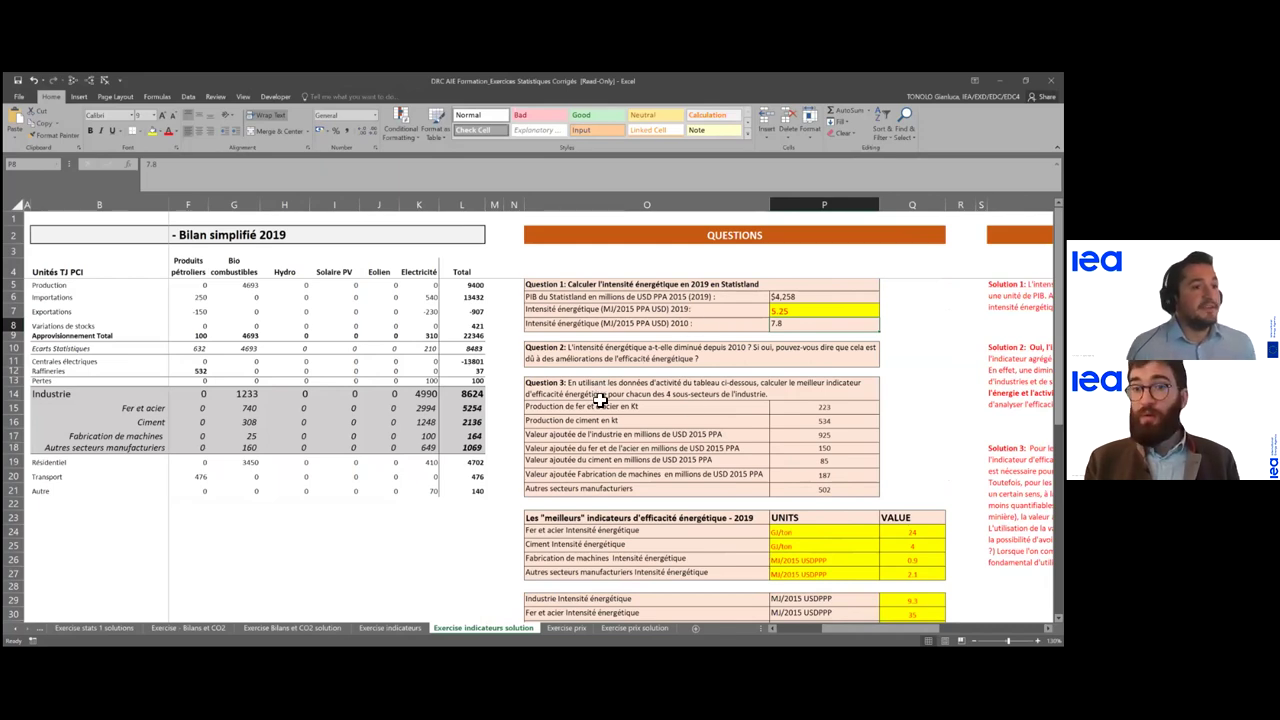
- Examine the 2019 iron and steel intensity: its unit, the production in kt and the cells referenced by the formula =L15/P15 in Q24
{"action": "left_click", "coordinate": [630, 529]}
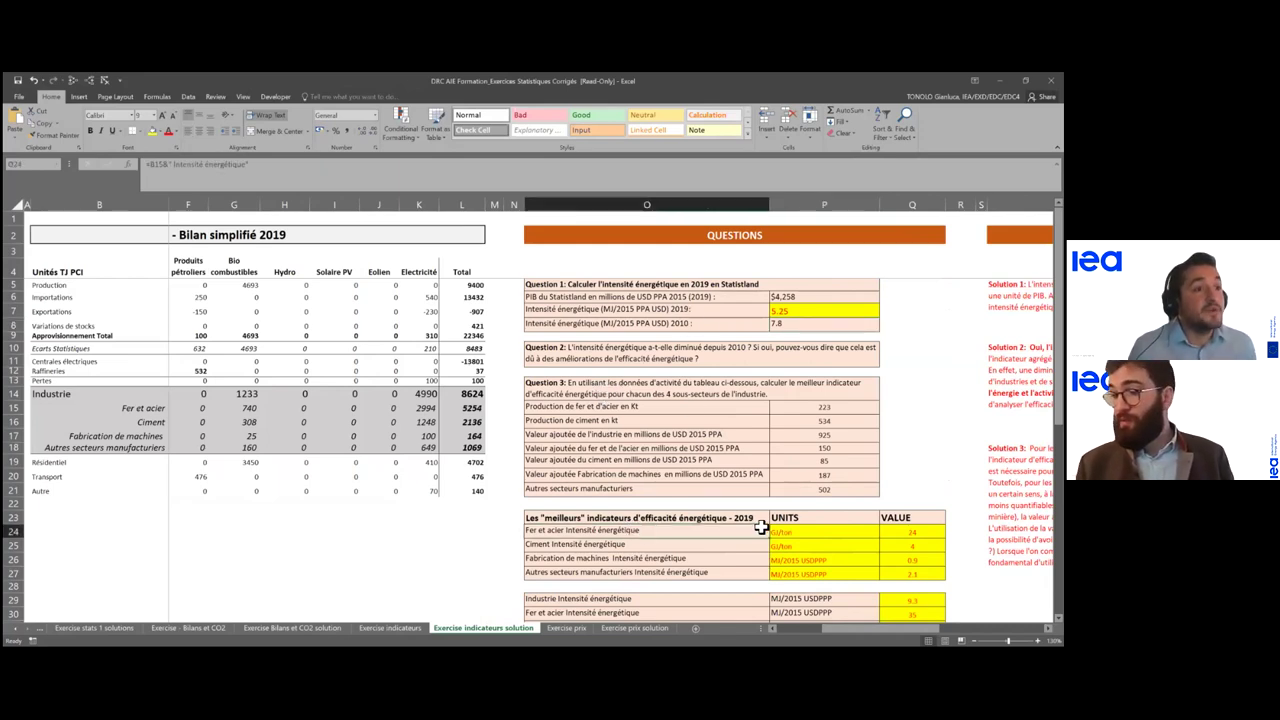
{"action": "left_click", "coordinate": [797, 531]}
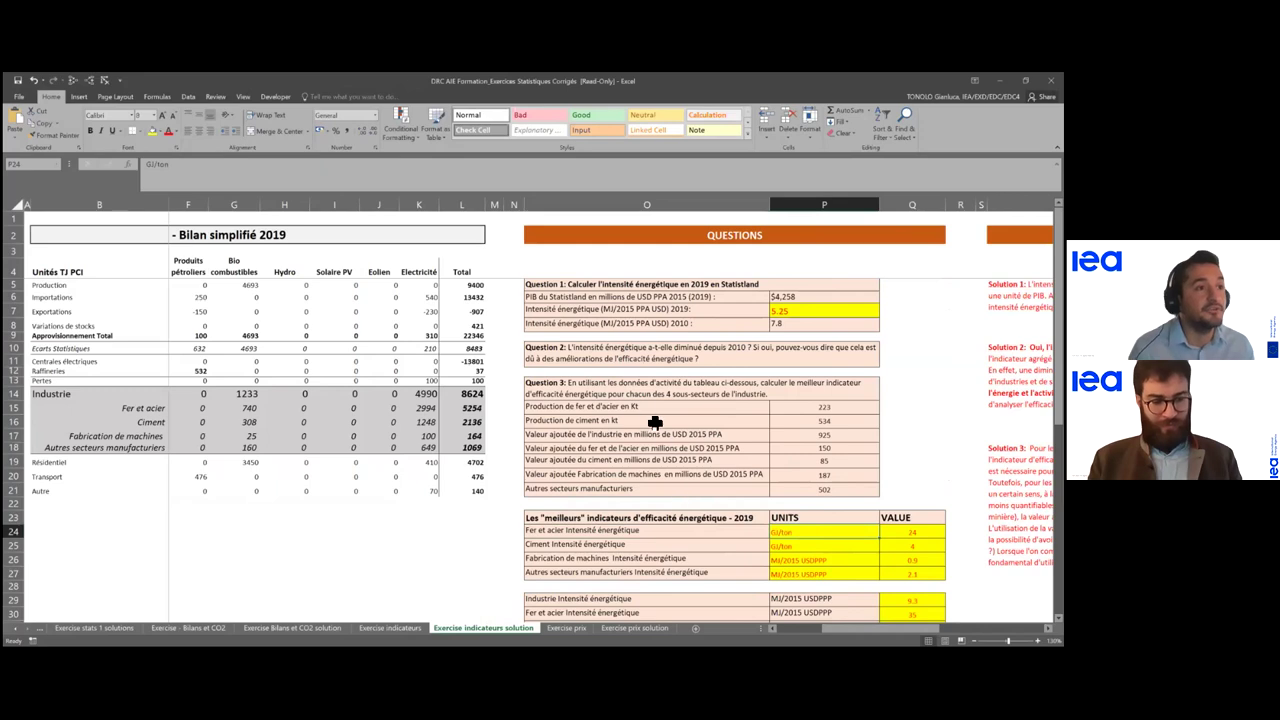
{"action": "left_click", "coordinate": [814, 409]}
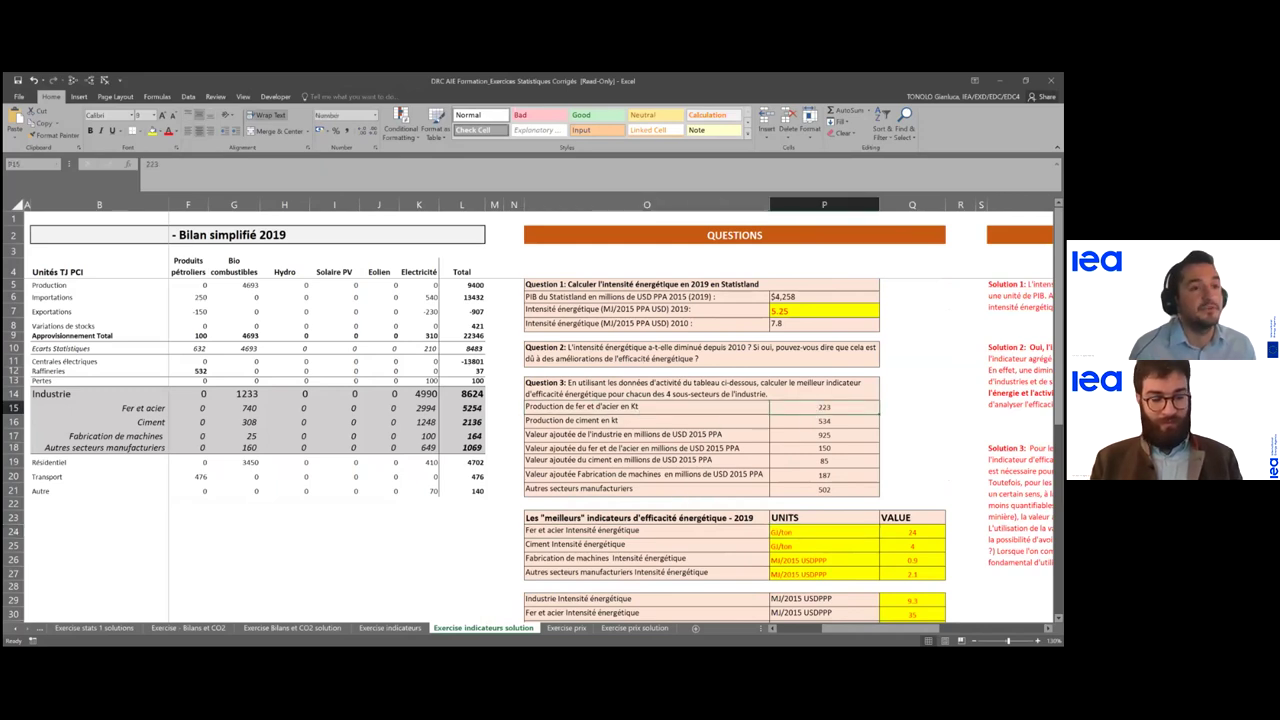
{"action": "left_click", "coordinate": [912, 531]}
{"action": "type", "text": "=L15/P15"}
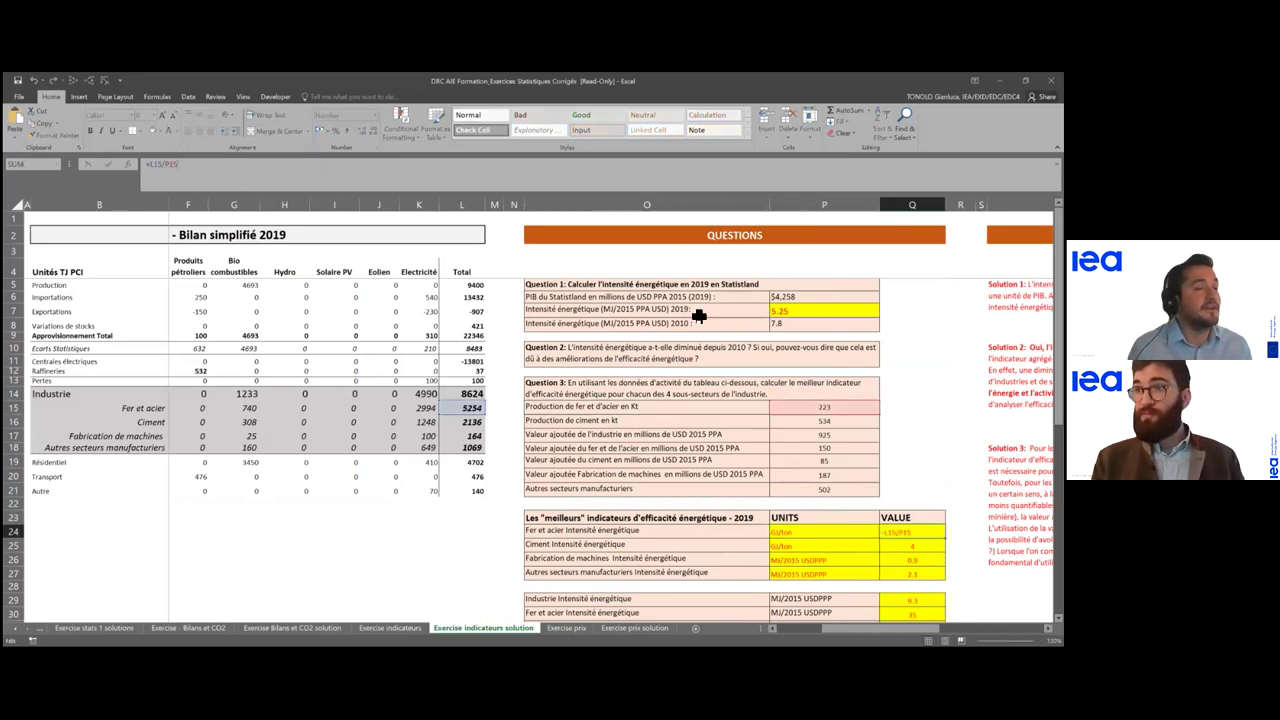
{"action": "left_click_drag", "start_coordinate": [843, 634], "coordinate": [803, 634]}
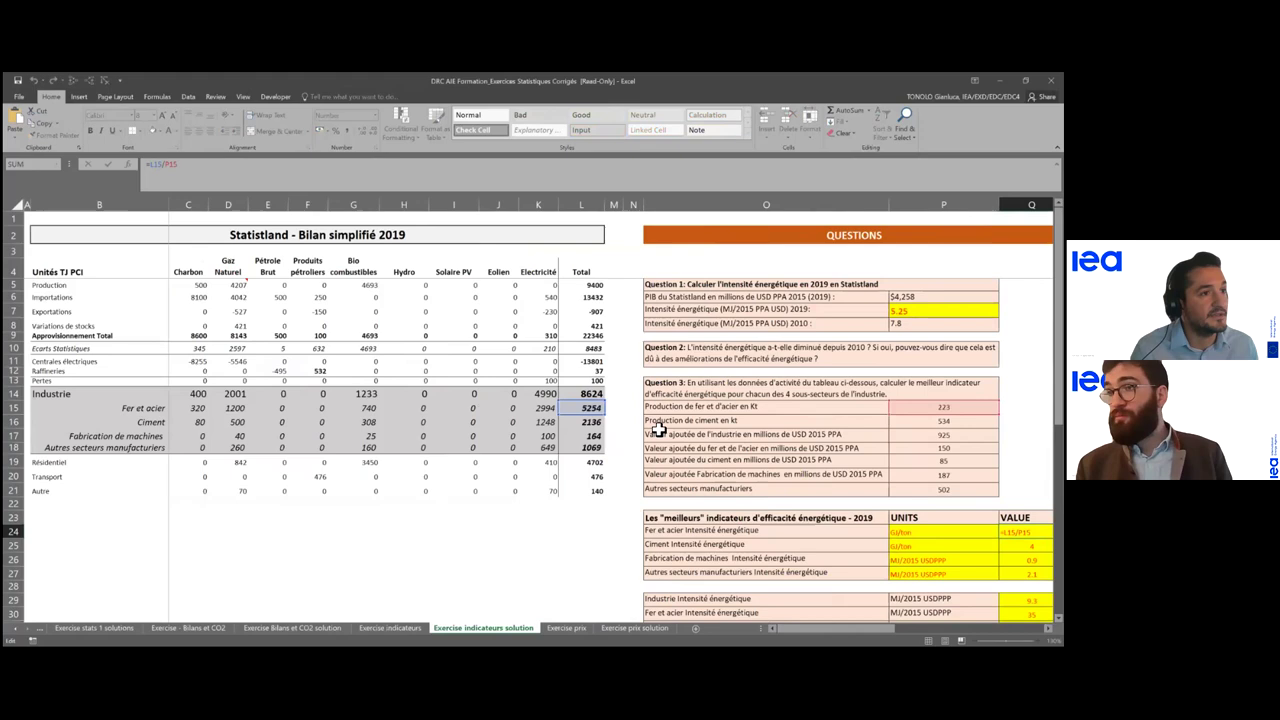
{"action": "scroll", "coordinate": [562, 408], "scroll_direction": "right", "scroll_amount": 3}
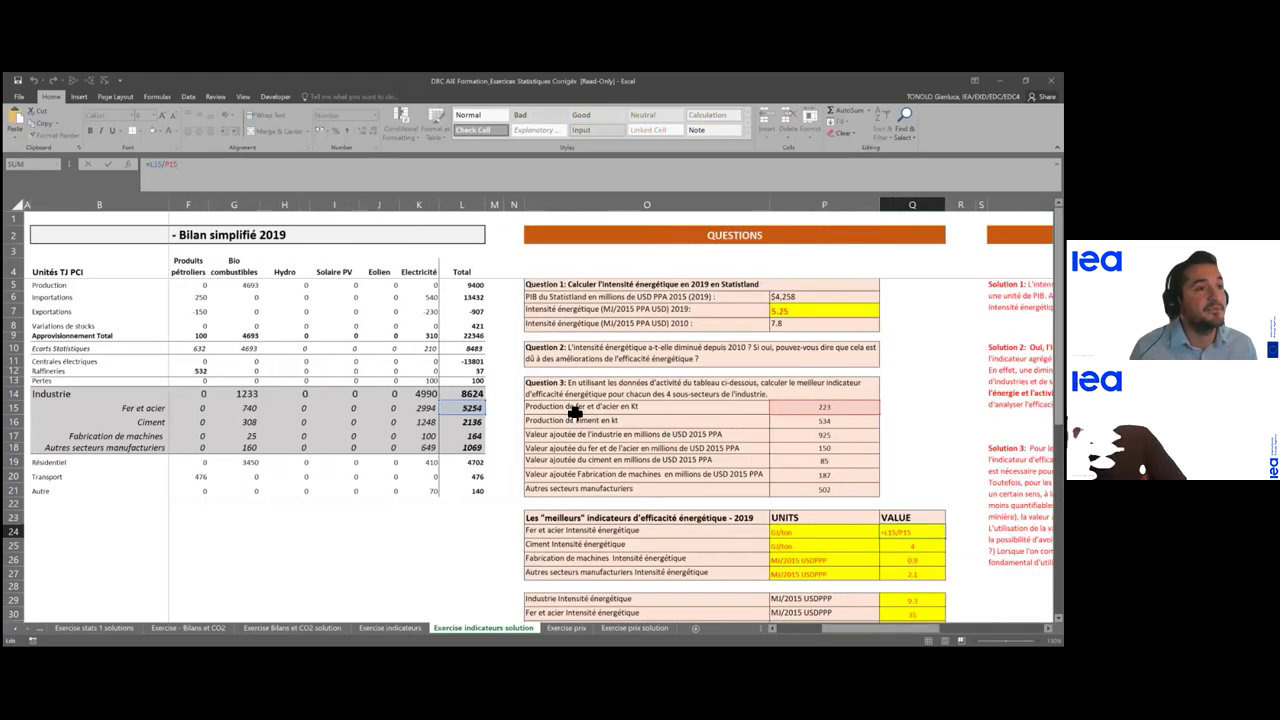
{"action": "key", "text": "Return"}
{"action": "left_click", "coordinate": [912, 531]}
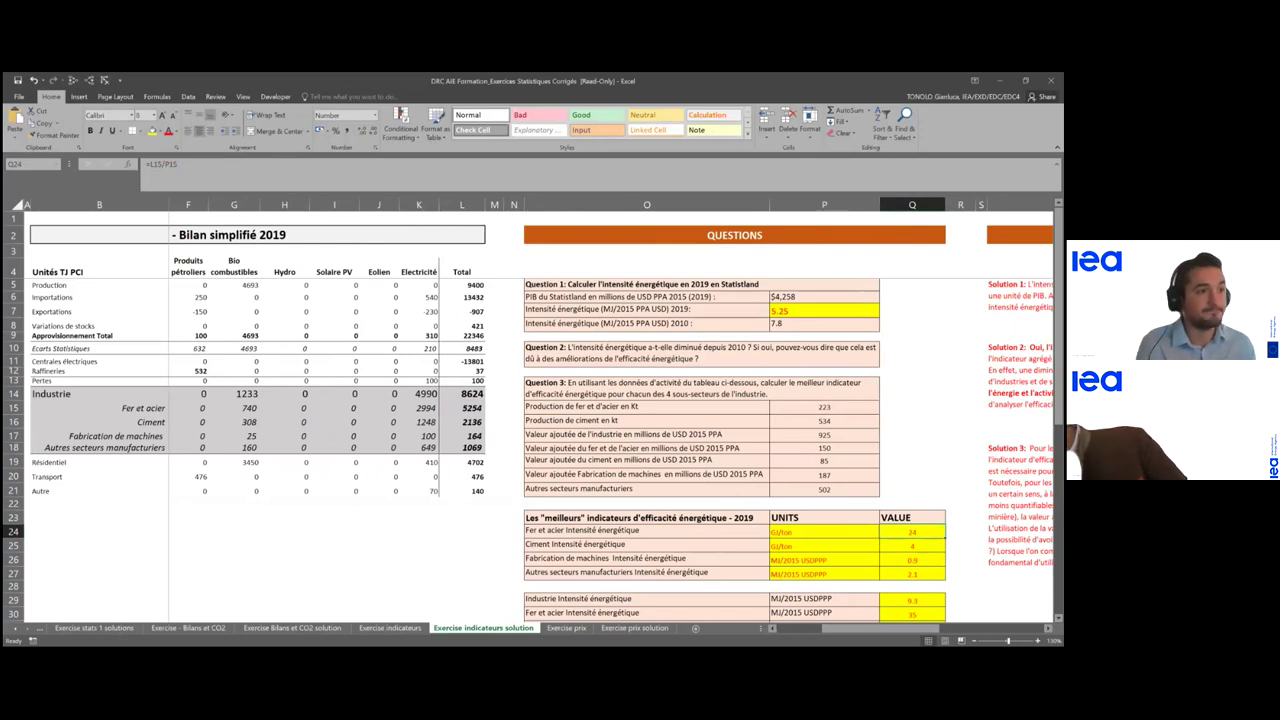
- Inspect the cement and machinery intensity formulas in Q25 and Q26, tracing the cells the machinery formula references
{"action": "left_click", "coordinate": [912, 546]}
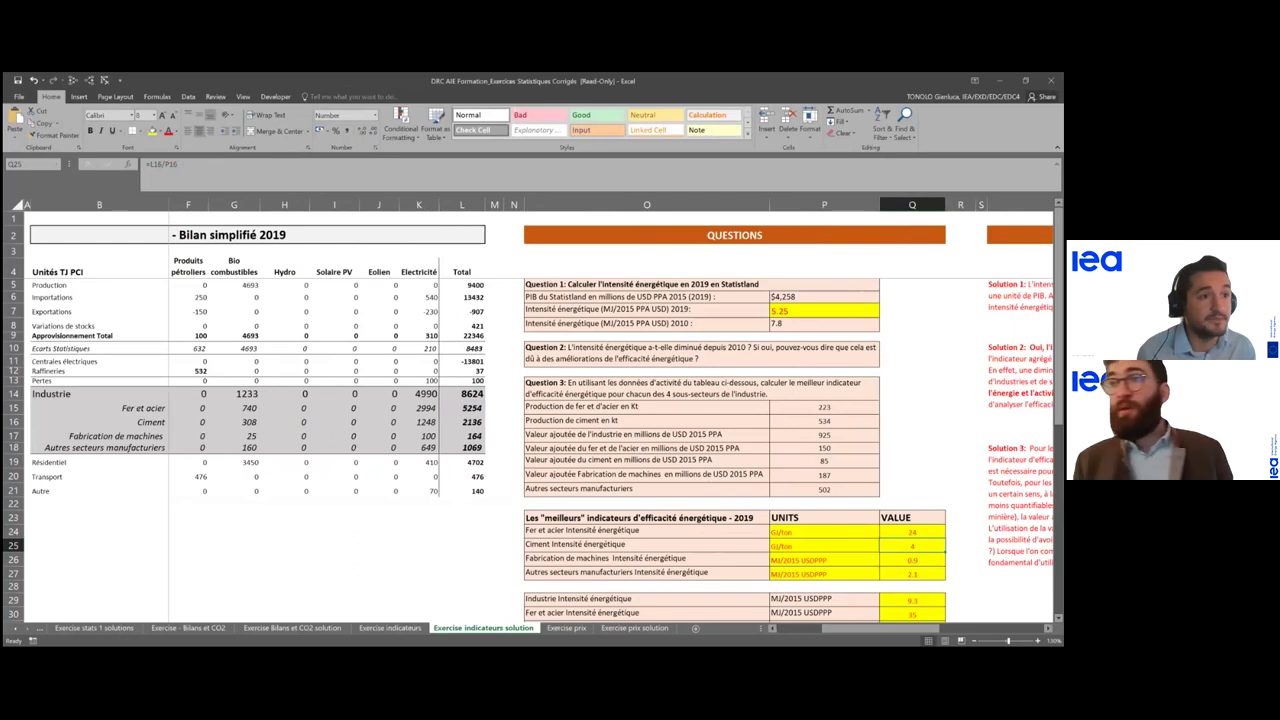
{"action": "left_click", "coordinate": [912, 560]}
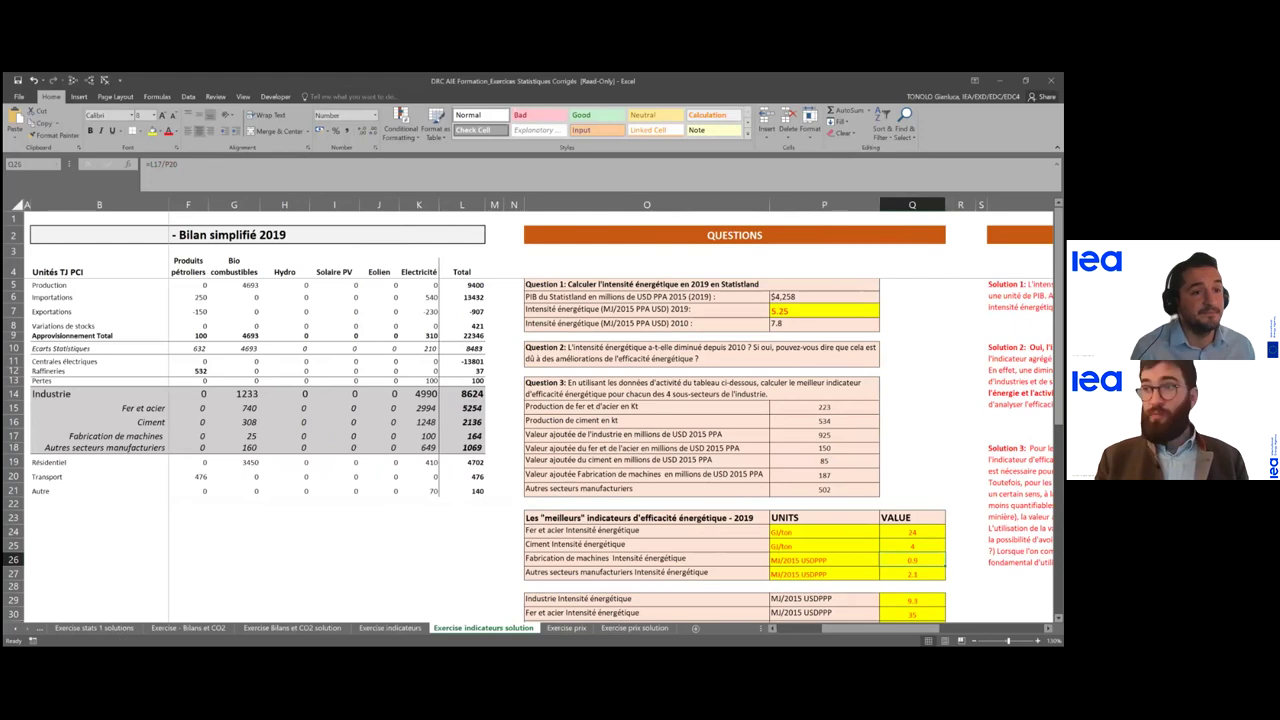
{"action": "left_click", "coordinate": [295, 178]}
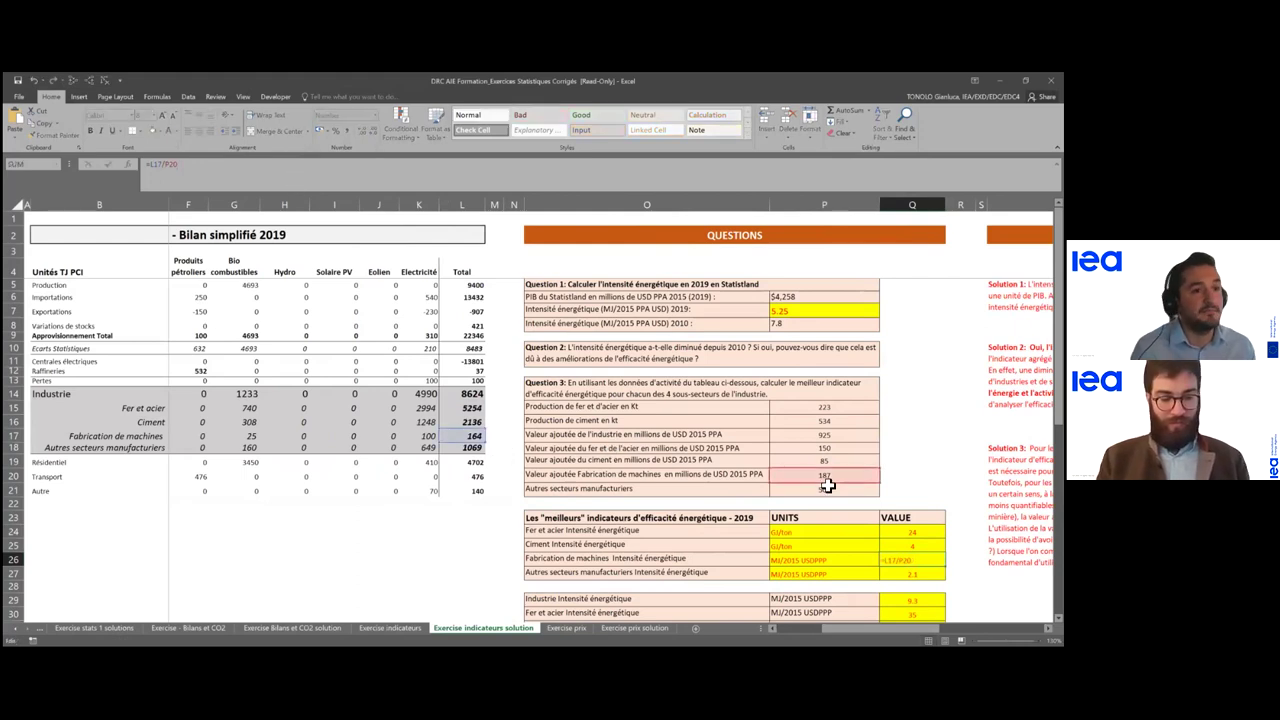
{"action": "key", "text": "Return"}
- Review the 2010 and 2019 sector intensity values in the Question 4 table
{"action": "scroll", "coordinate": [565, 540], "scroll_direction": "down", "scroll_amount": 3}
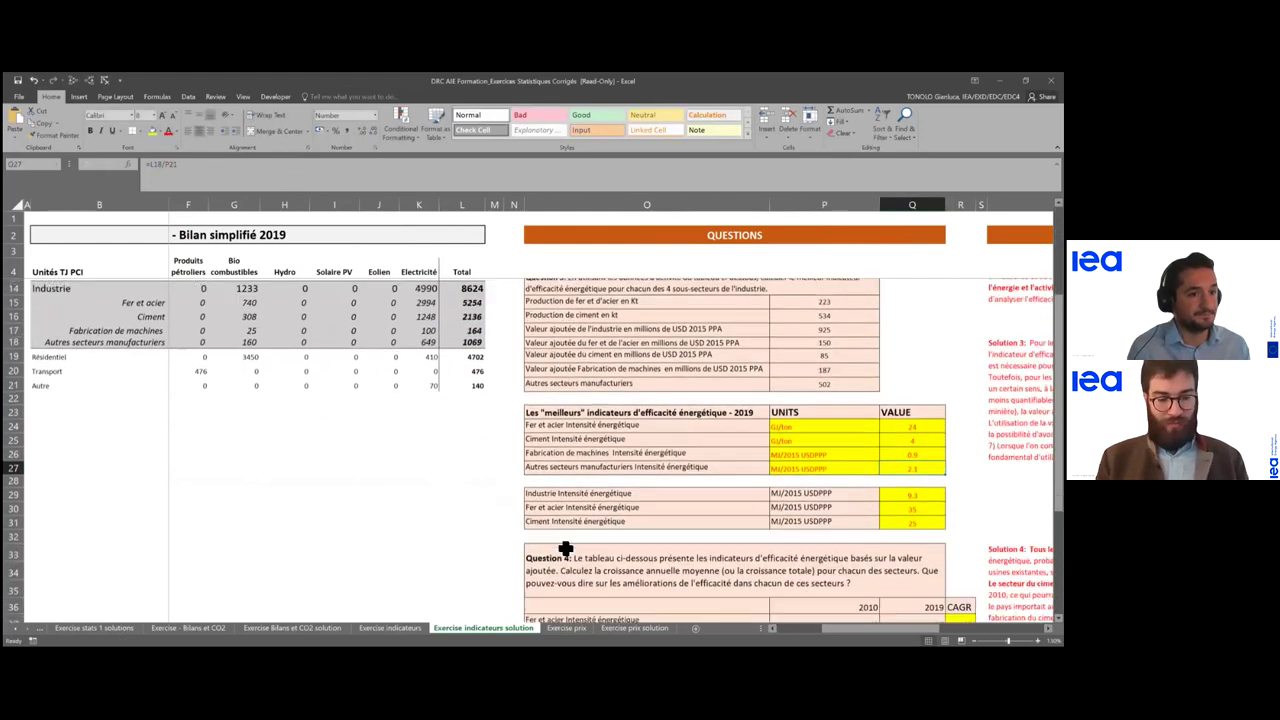
{"action": "scroll", "coordinate": [565, 549], "scroll_direction": "down", "scroll_amount": 3}
{"action": "left_click", "coordinate": [836, 598]}
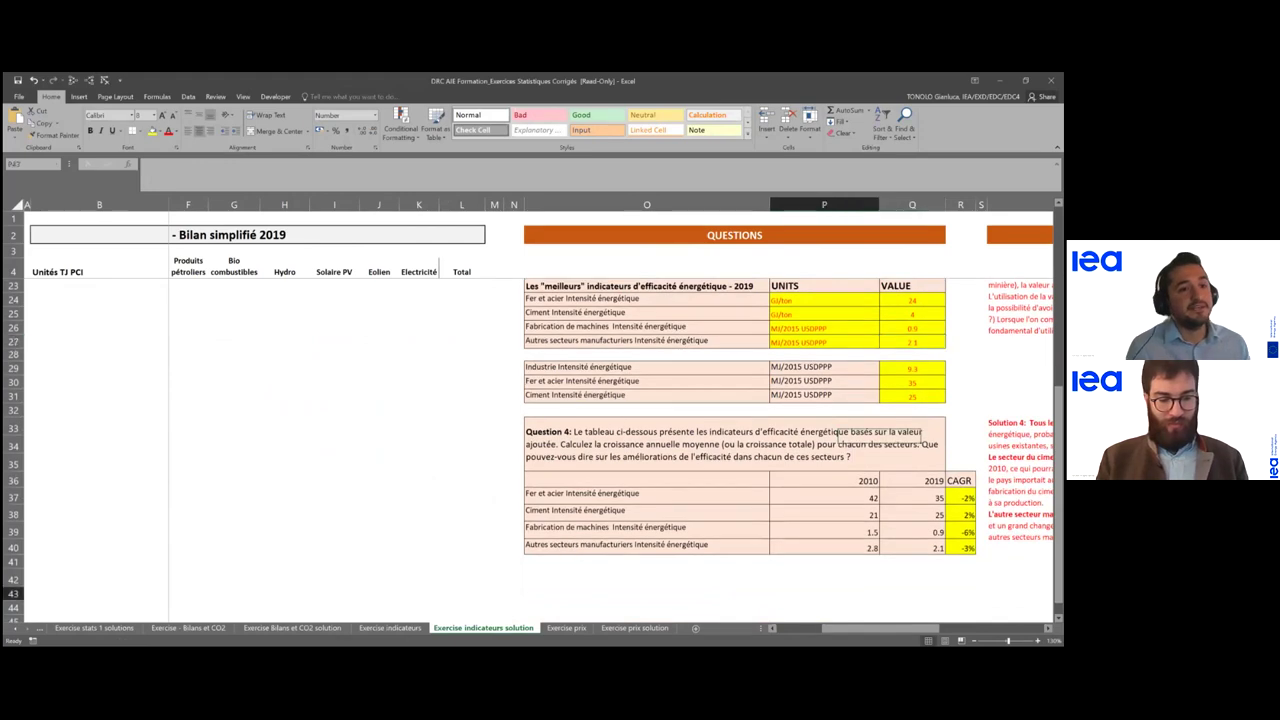
{"action": "scroll", "coordinate": [612, 415], "scroll_direction": "right", "scroll_amount": 1}
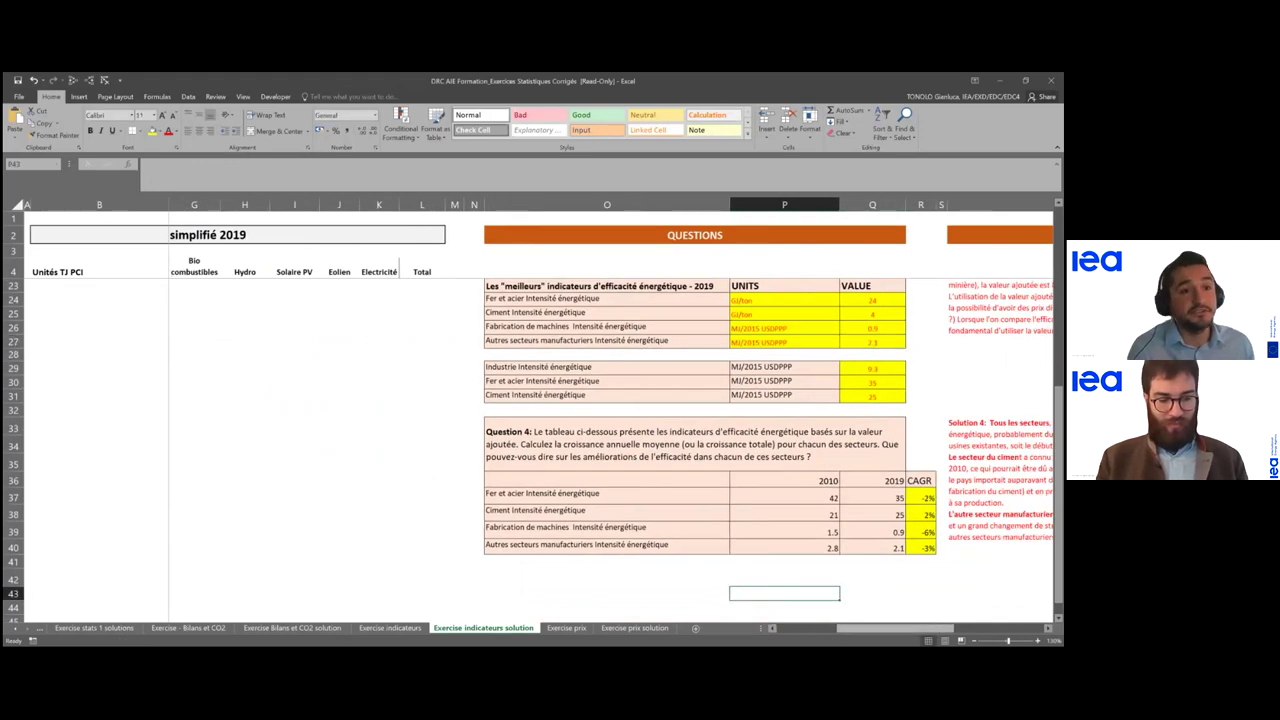
{"action": "scroll", "coordinate": [612, 415], "scroll_direction": "right", "scroll_amount": 1}
{"action": "left_click_drag", "start_coordinate": [775, 480], "coordinate": [768, 545]}
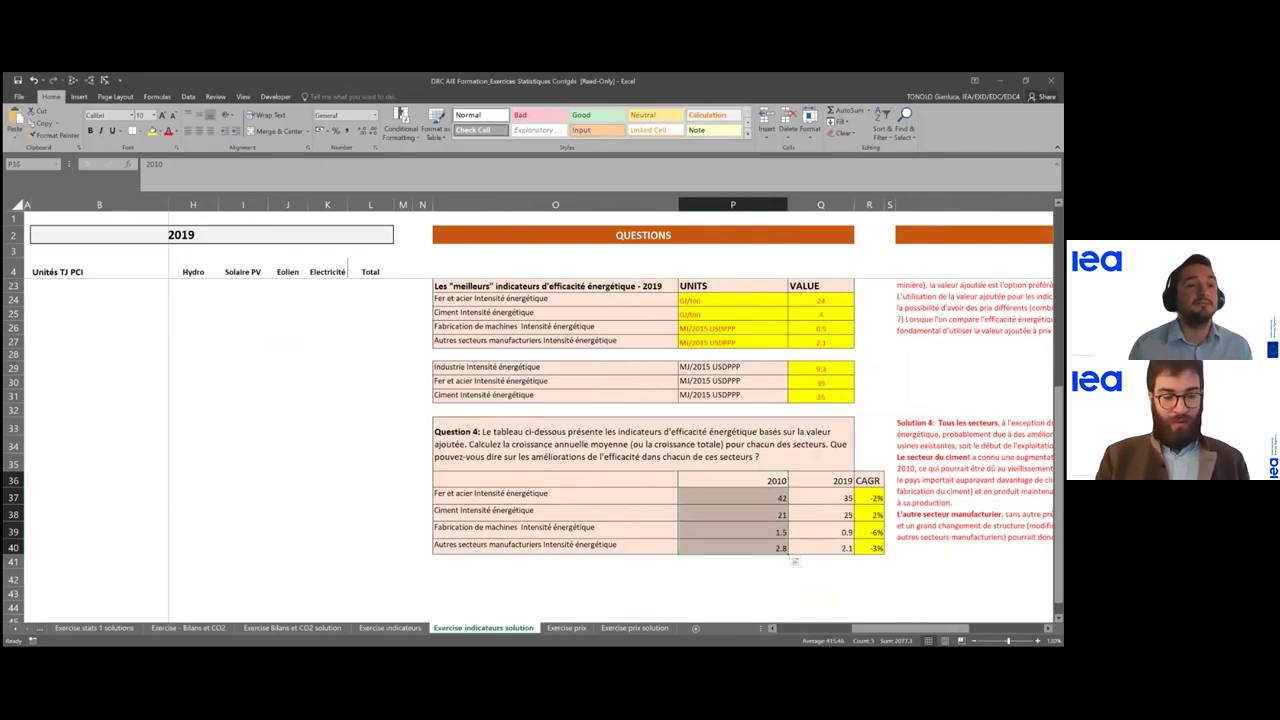
{"action": "left_click_drag", "start_coordinate": [848, 496], "coordinate": [832, 541]}
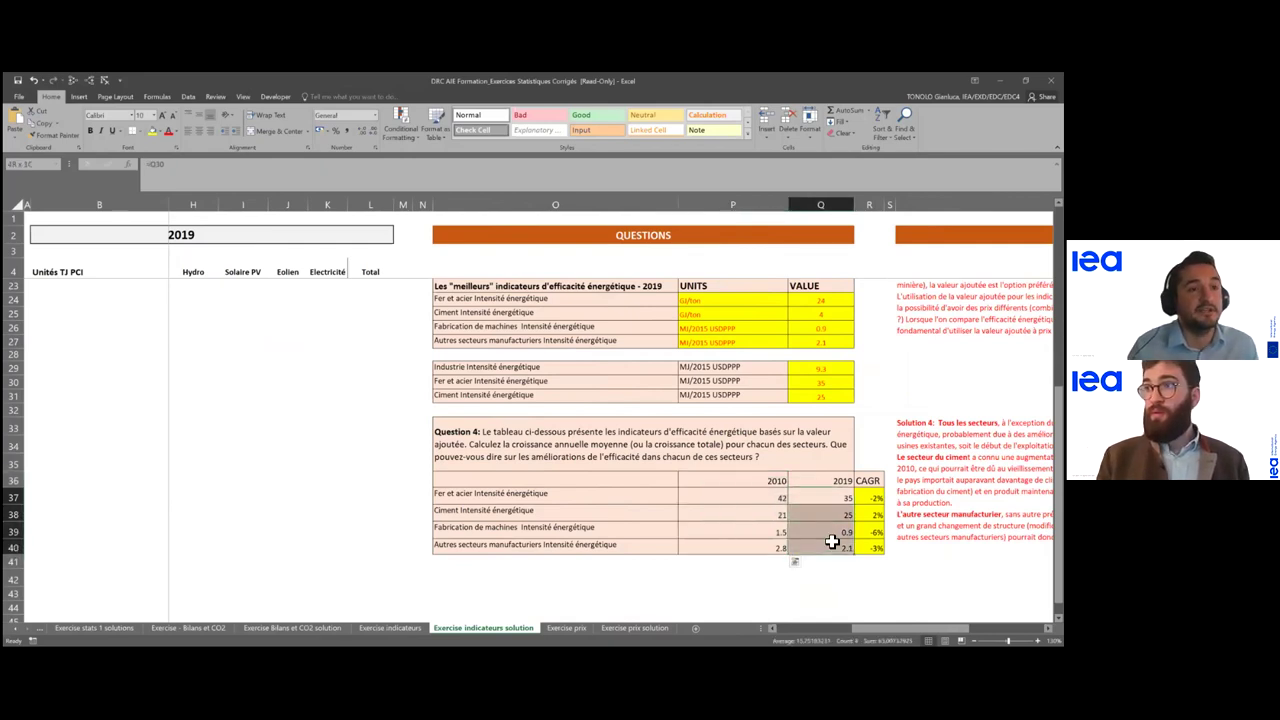
{"action": "left_click_drag", "start_coordinate": [780, 494], "coordinate": [829, 534]}
{"action": "left_click", "coordinate": [830, 532]}
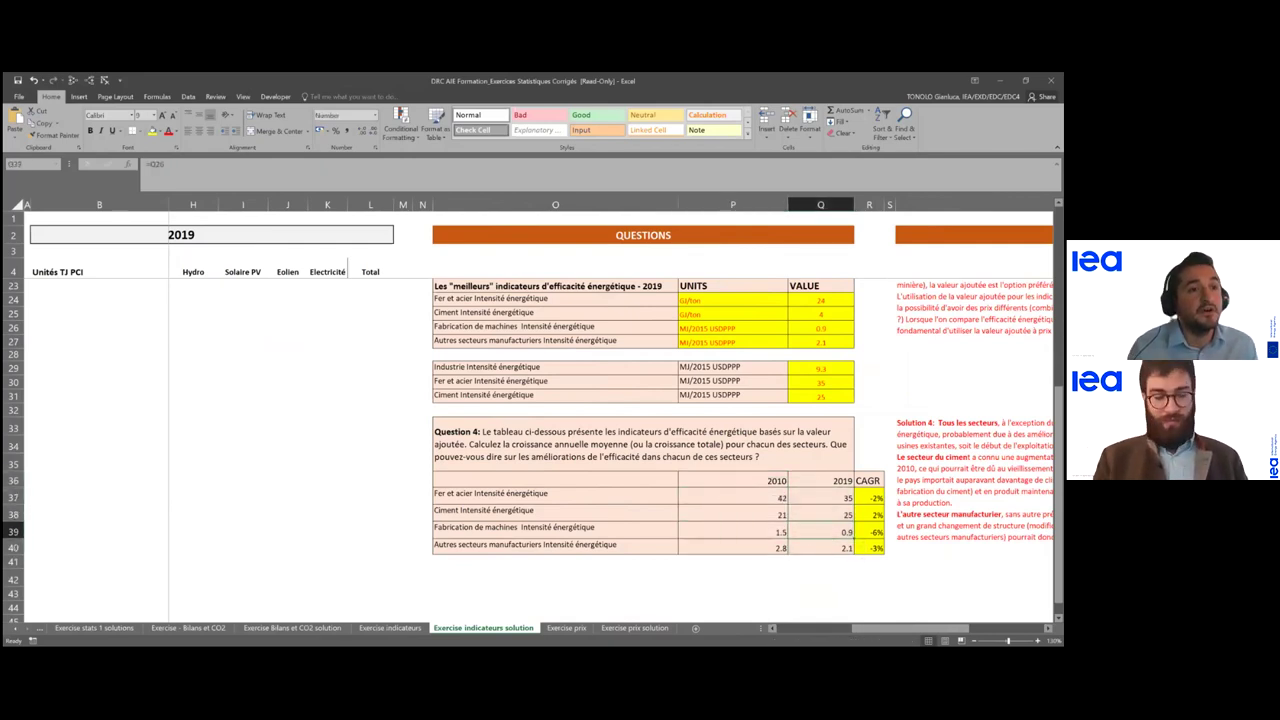
- Inspect the CAGR formulas for the four industry sub-sectors in the Question 4 table
{"action": "left_click", "coordinate": [869, 497]}
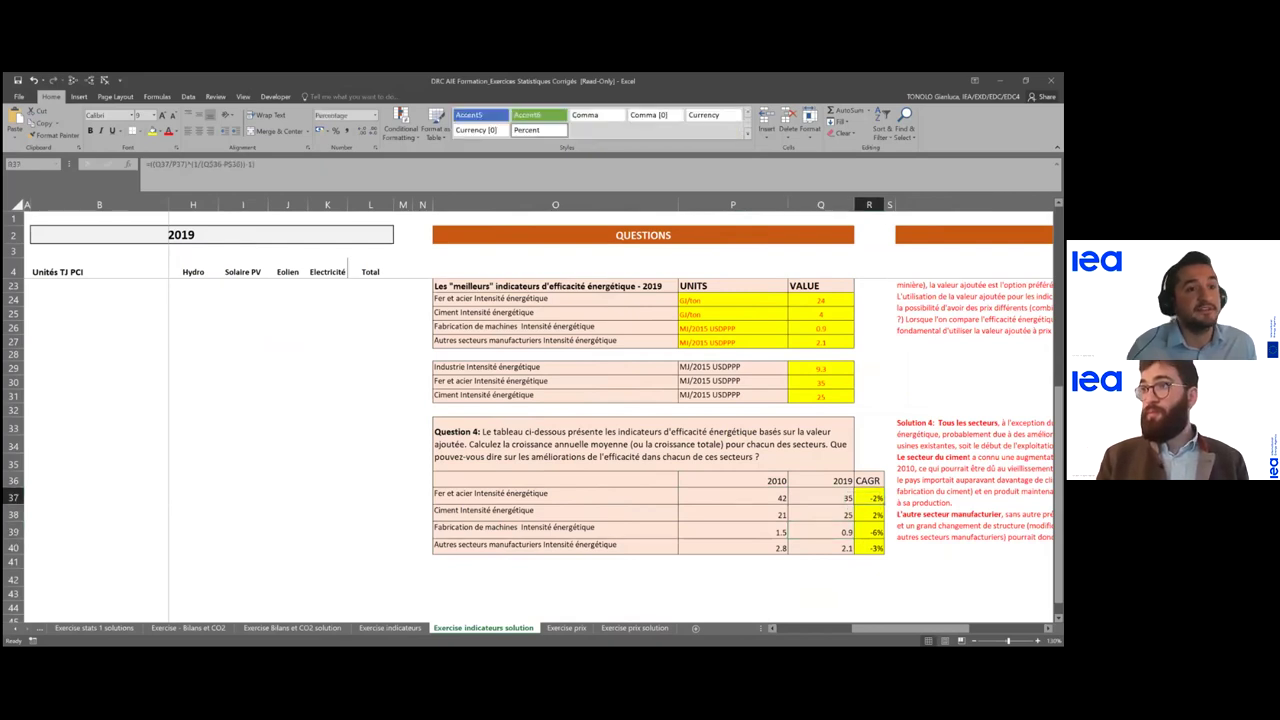
{"action": "left_click", "coordinate": [869, 531]}
{"action": "left_click", "coordinate": [869, 548]}
{"action": "left_click", "coordinate": [869, 515]}
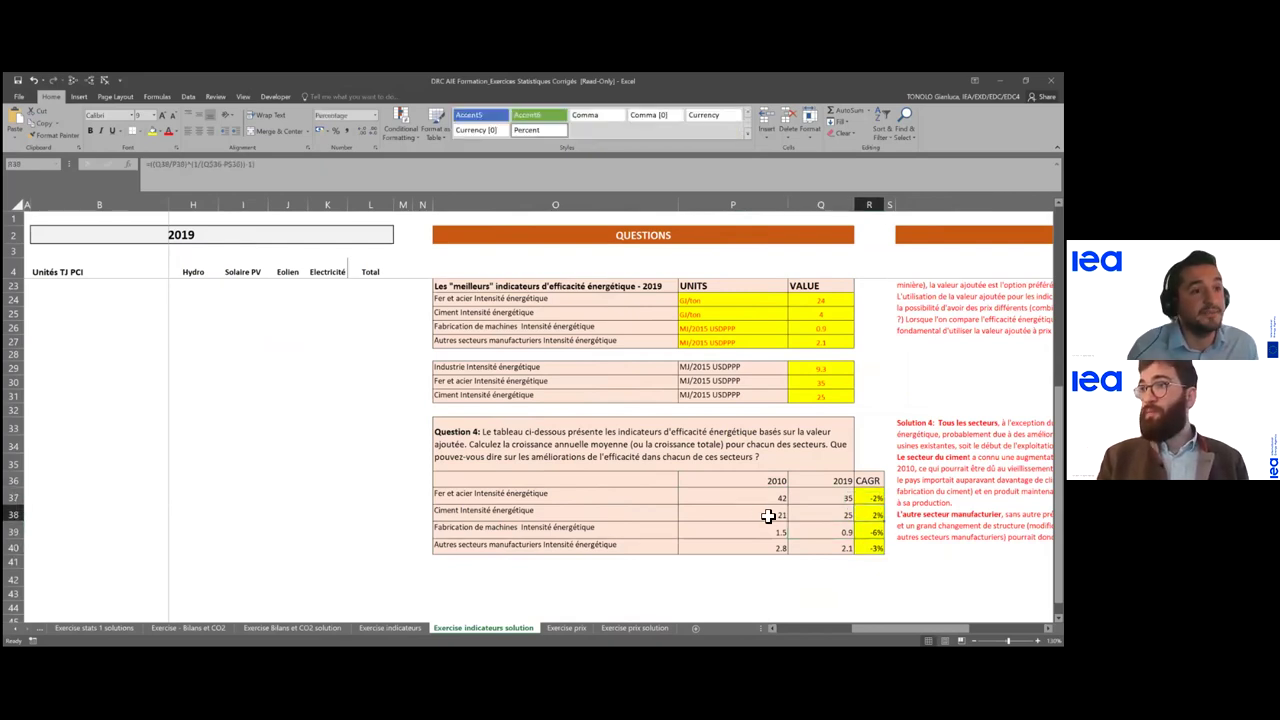
- Compare the 2010 and 2019 intensities of cement and of iron and steel, and check the cement CAGR
{"action": "left_click_drag", "start_coordinate": [768, 516], "coordinate": [840, 515]}
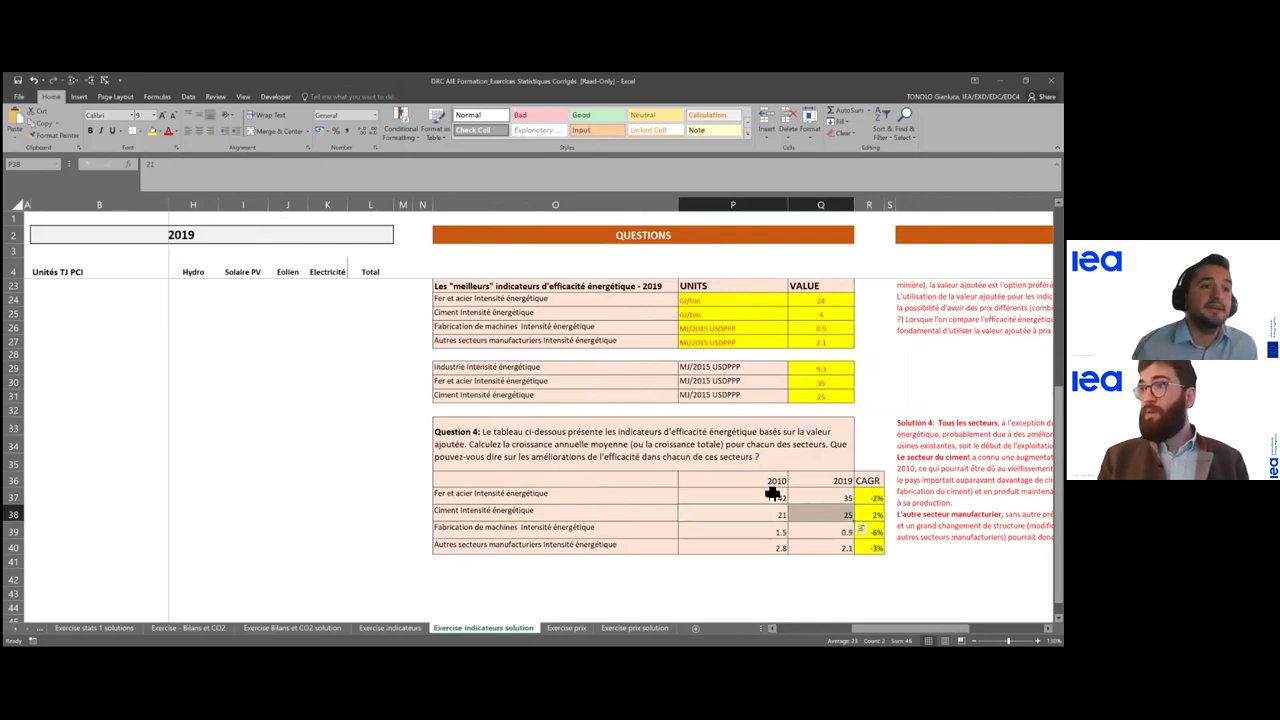
{"action": "left_click_drag", "start_coordinate": [772, 494], "coordinate": [823, 497]}
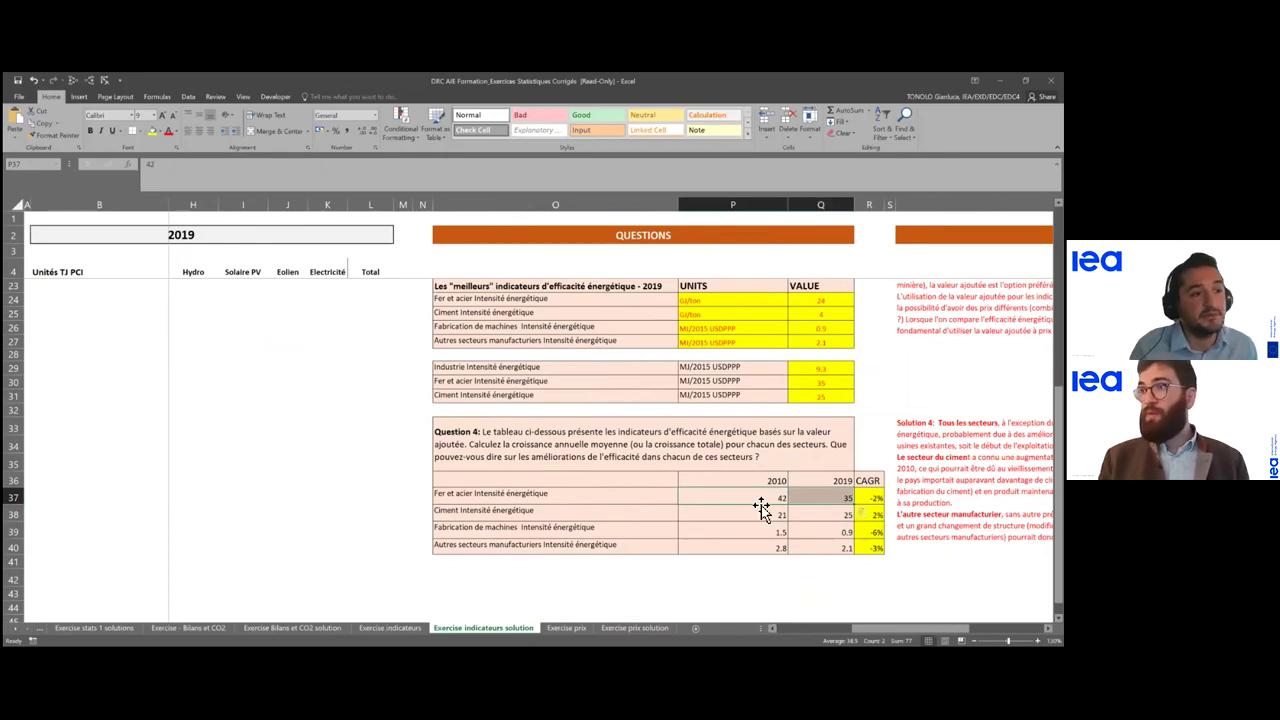
{"action": "left_click_drag", "start_coordinate": [760, 512], "coordinate": [808, 514]}
{"action": "left_click", "coordinate": [869, 514]}
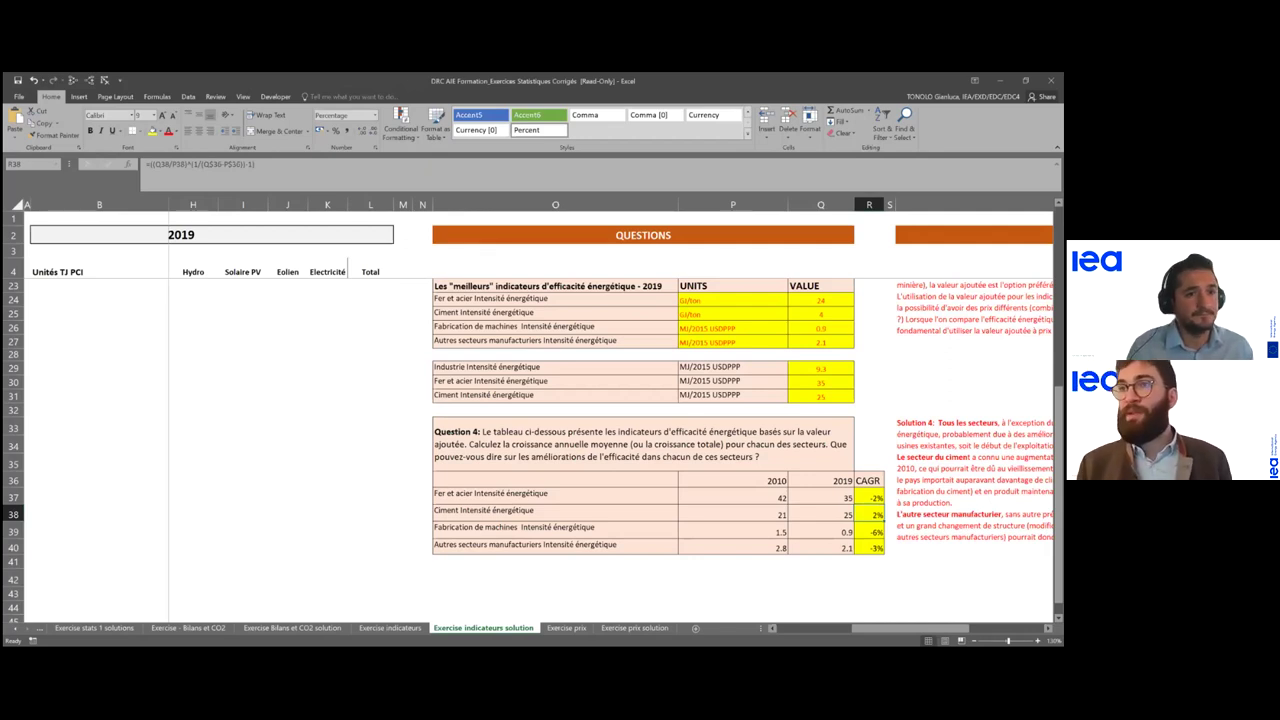
{"action": "scroll", "coordinate": [540, 450], "scroll_direction": "up", "scroll_amount": 6}
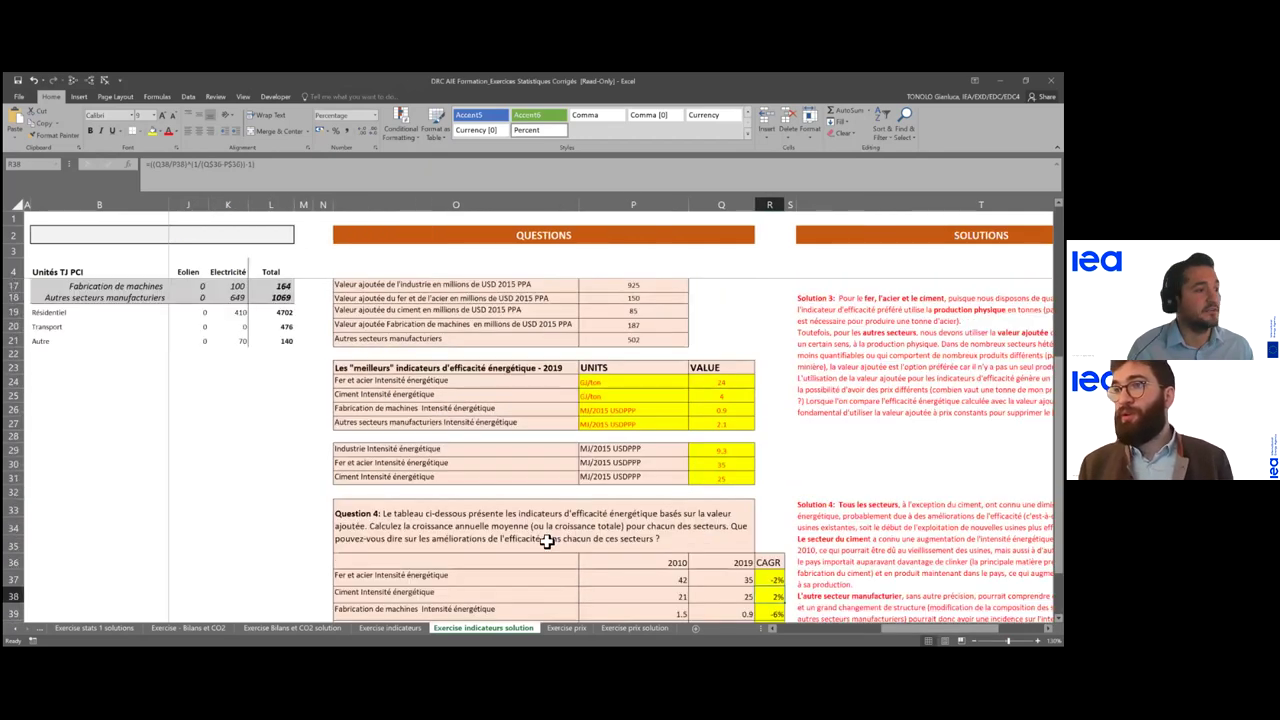